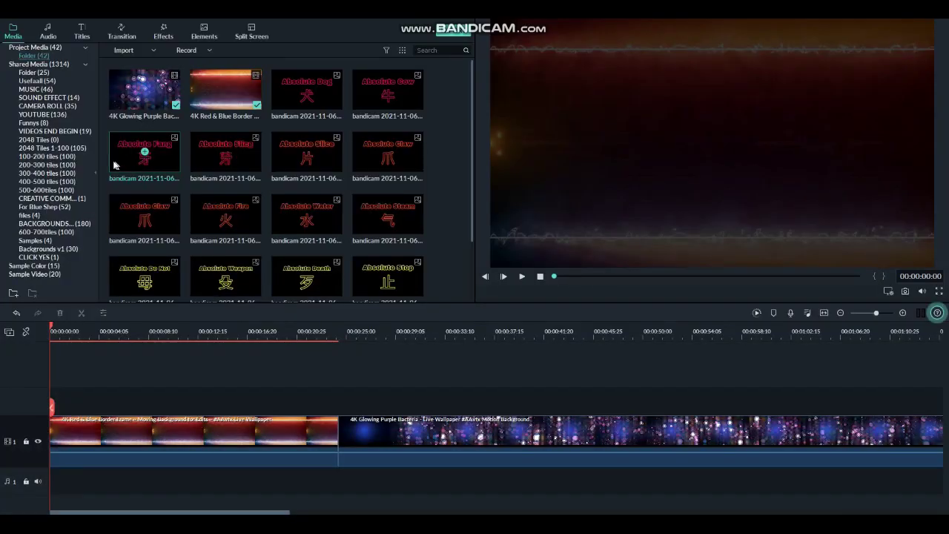
# Step: Rubber-band select the Absolute title images and drop them onto a new track above the backgrounds
pyautogui.moveTo(112, 159); pyautogui.dragTo(471, 396)
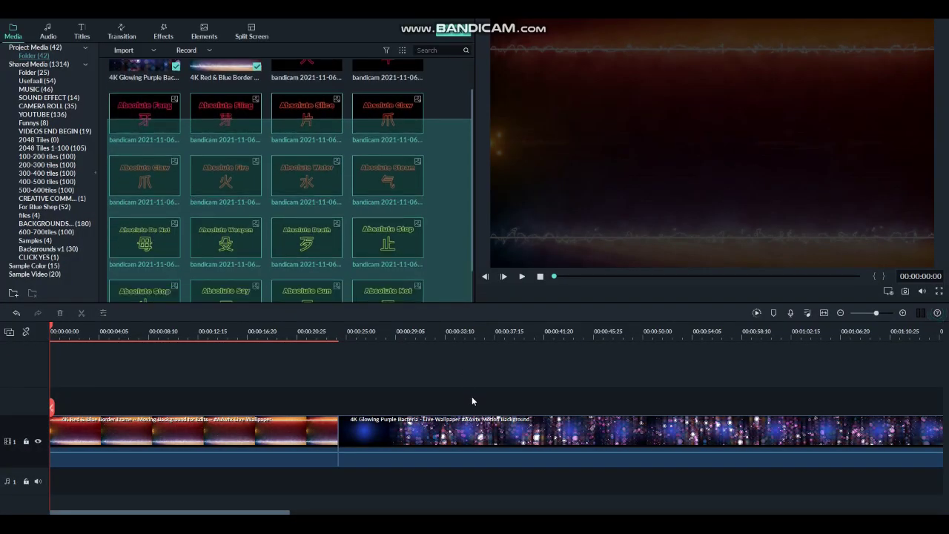
pyautogui.scroll(-3, 223, 185)
pyautogui.scroll(5, 222, 185)
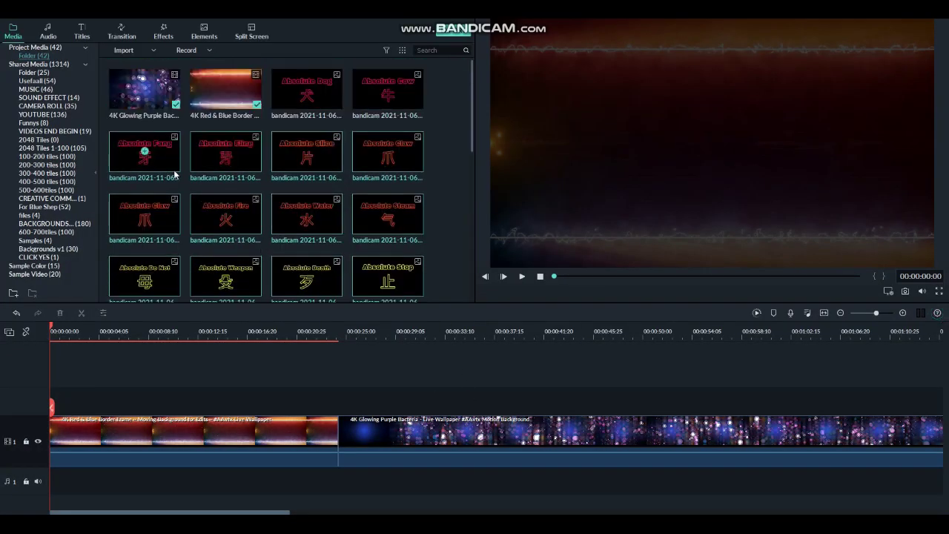
pyautogui.moveTo(176, 173); pyautogui.dragTo(147, 400)
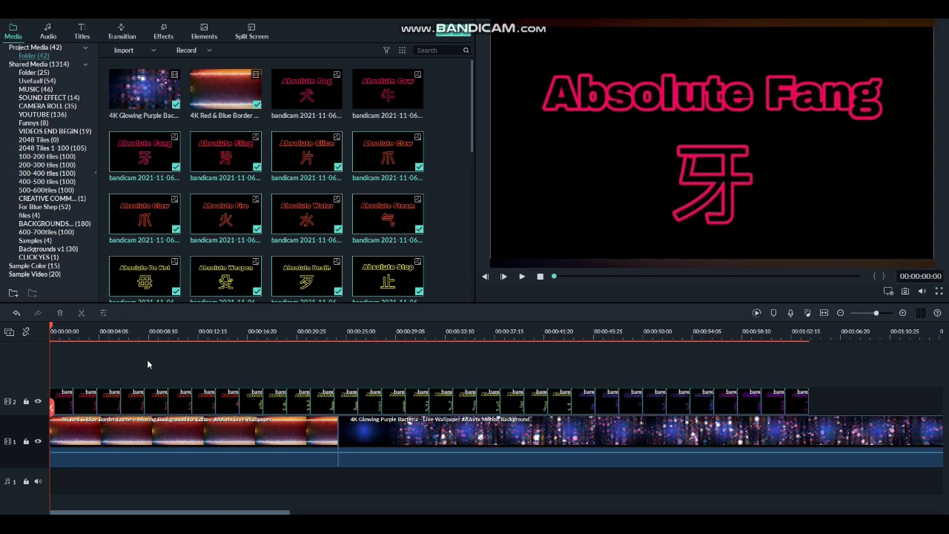
# Step: Chroma-key black out of the Absolute Fang clip with Tolerance and Offset at 100
pyautogui.doubleClick(67, 396)
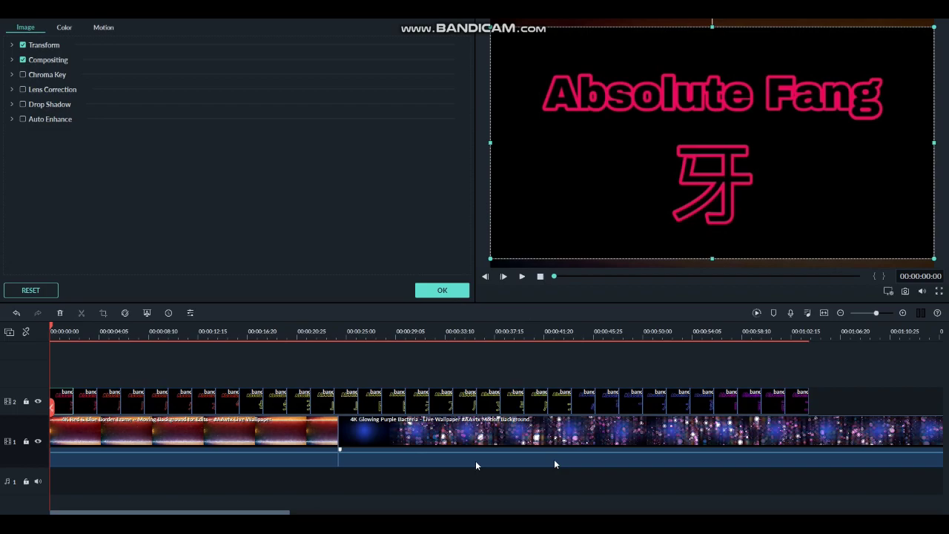
pyautogui.click(22, 74)
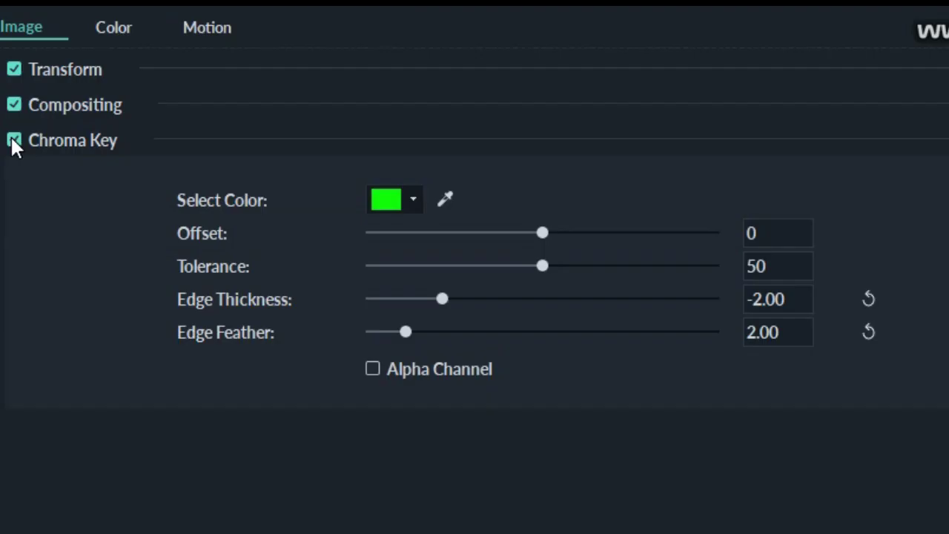
pyautogui.click(385, 198)
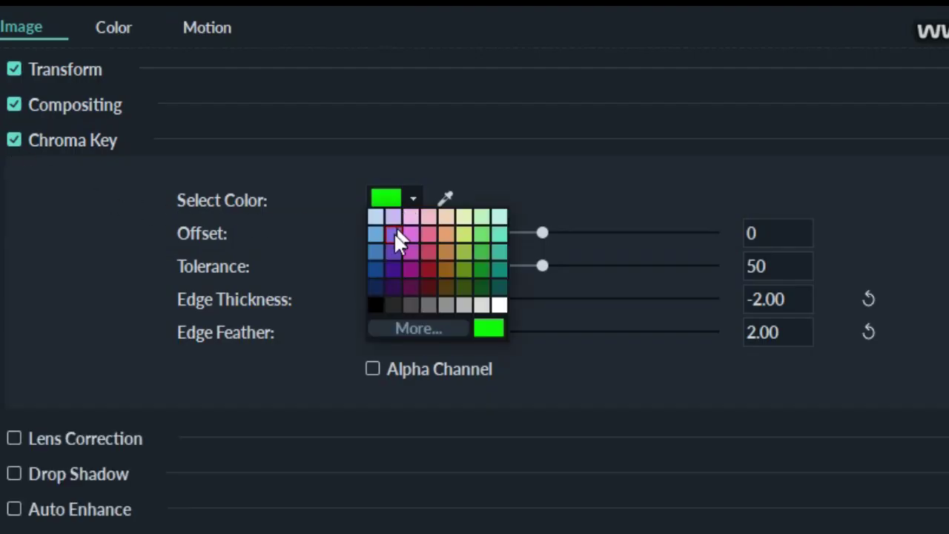
pyautogui.click(374, 289)
pyautogui.moveTo(245, 127); pyautogui.dragTo(319, 127)
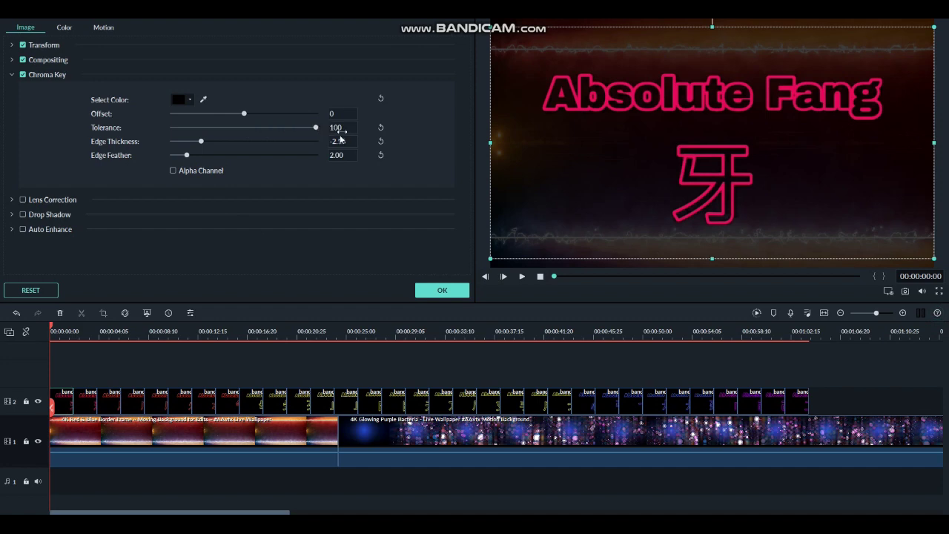
pyautogui.moveTo(244, 113); pyautogui.dragTo(318, 114)
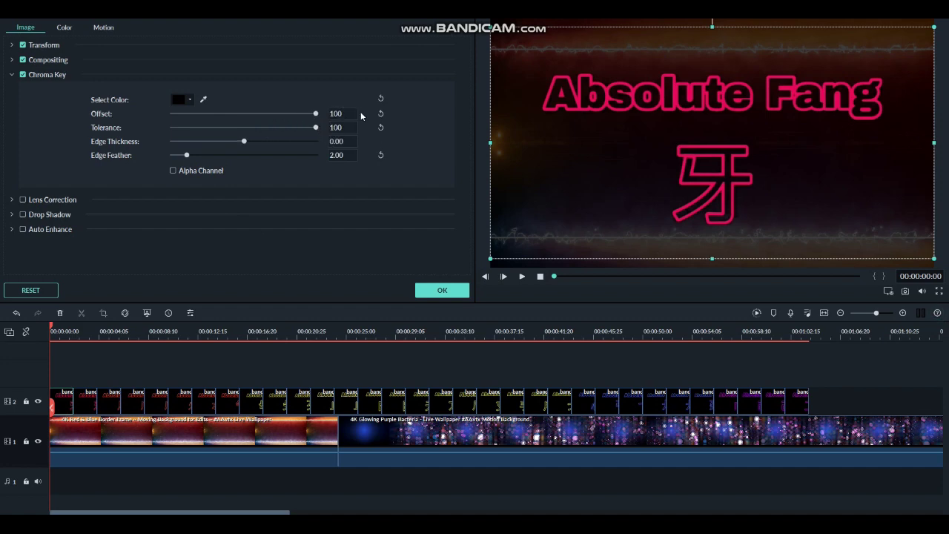
# Step: Confirm the chroma key settings, then briefly open and close the background clip's settings
pyautogui.click(441, 290)
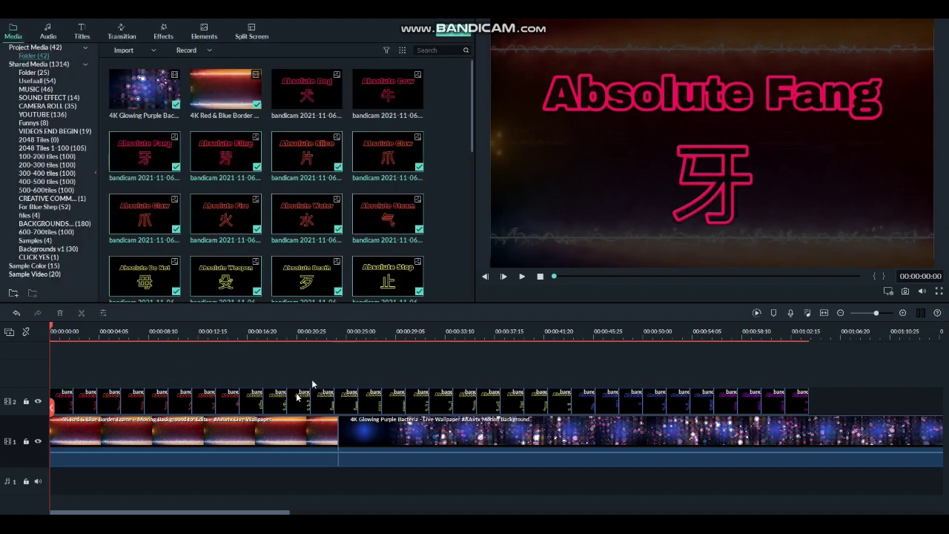
pyautogui.doubleClick(260, 445)
pyautogui.click(512, 377)
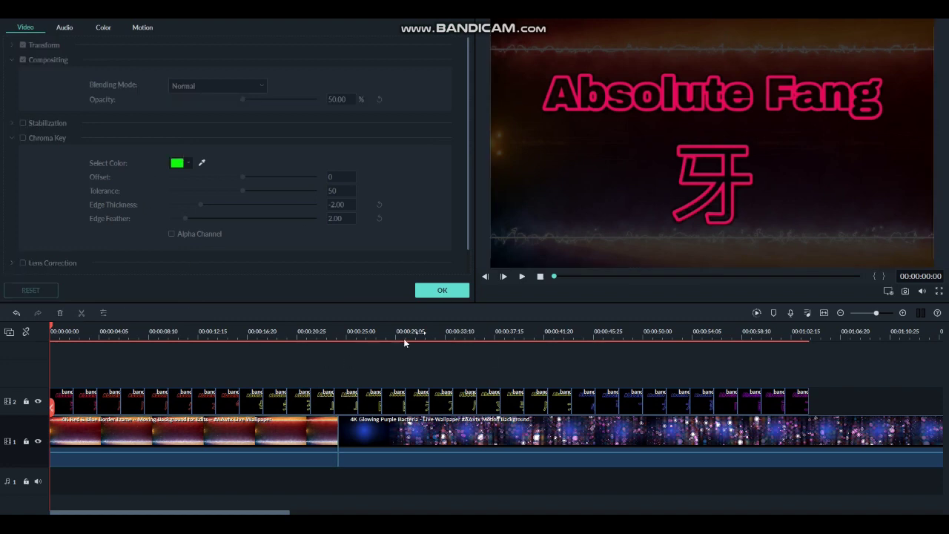
pyautogui.click(442, 290)
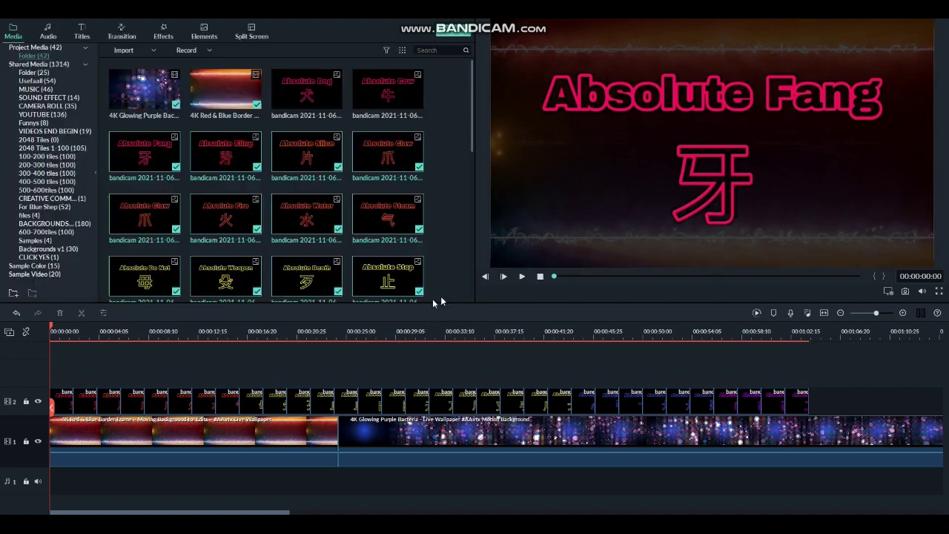
# Step: Select all the title clips on track 2, opening and dismissing their context menu
pyautogui.rightClick(63, 404)
pyautogui.click(44, 370)
pyautogui.moveTo(53, 375); pyautogui.dragTo(839, 412)
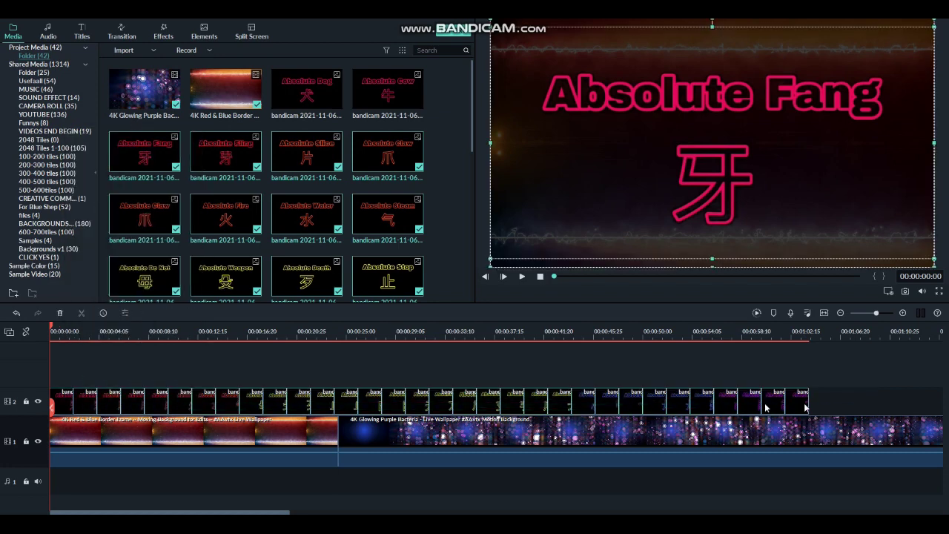
pyautogui.rightClick(695, 407)
pyautogui.click(719, 378)
# Step: Raise the background clip's Compositing Opacity from 50% to 100% and confirm
pyautogui.doubleClick(228, 436)
pyautogui.moveTo(242, 99); pyautogui.dragTo(314, 100)
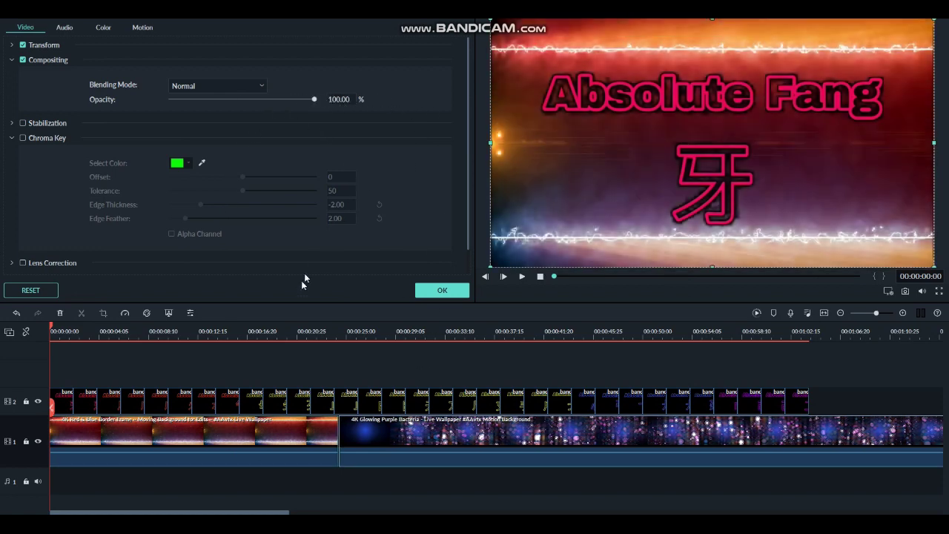
pyautogui.click(271, 365)
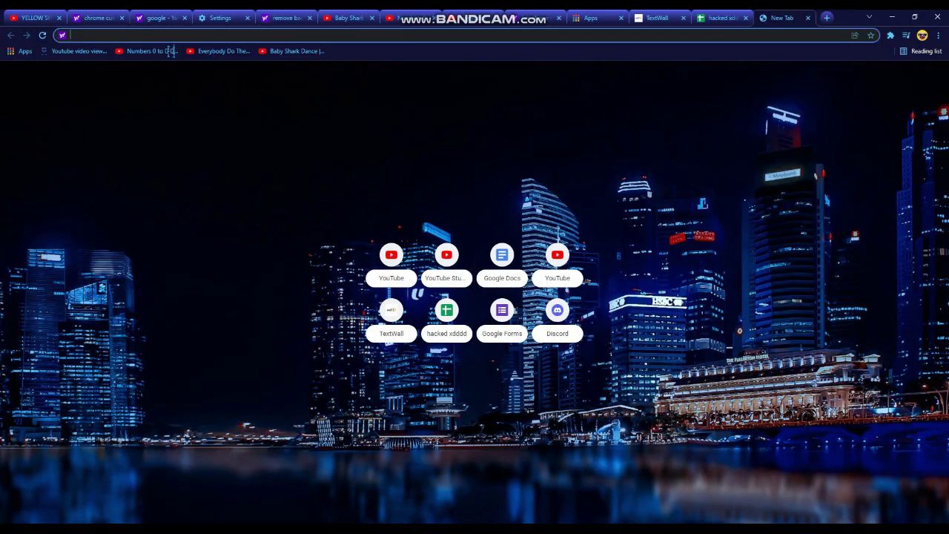
pyautogui.write('remove backgrou')
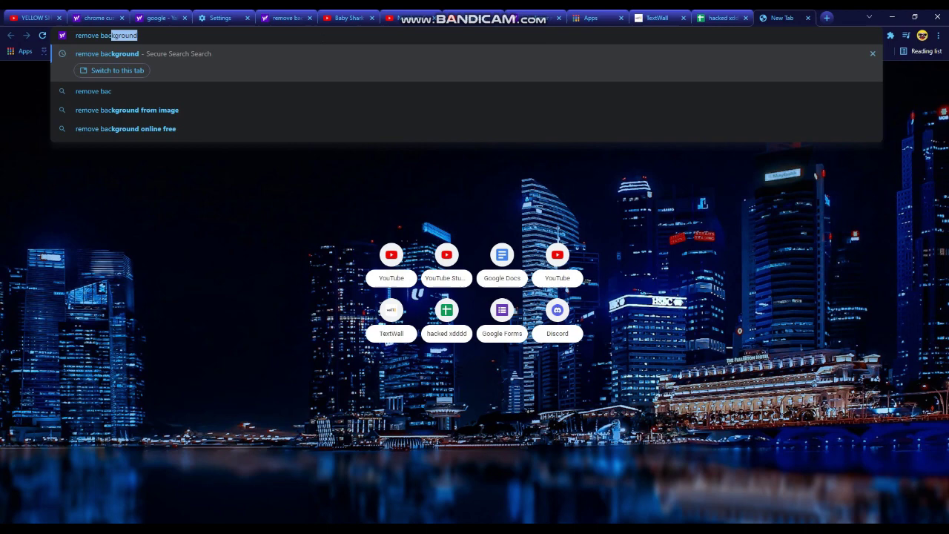
pyautogui.write('nd5')
# Step: Run the Yahoo search for 'remove background'
pyautogui.press('Return')
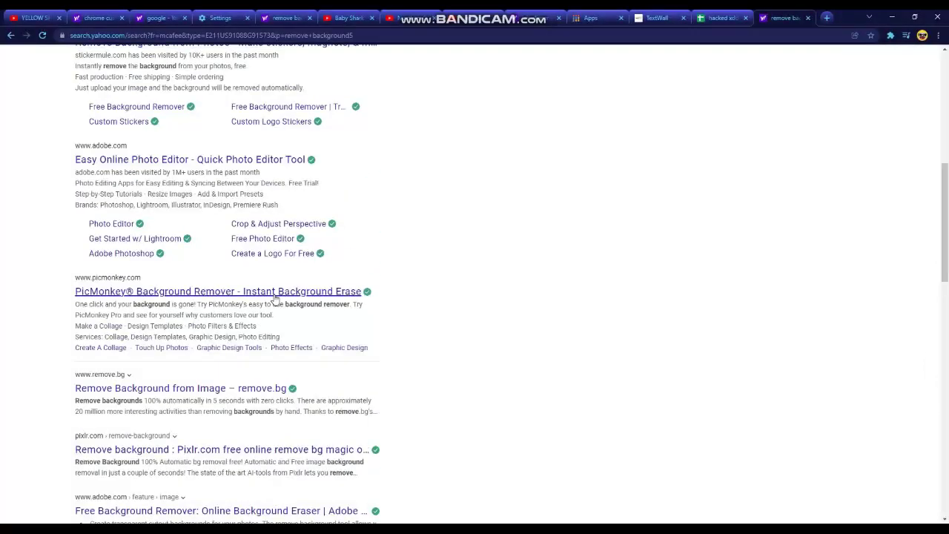
pyautogui.scroll(1, 244, 311)
pyautogui.scroll(5, 244, 312)
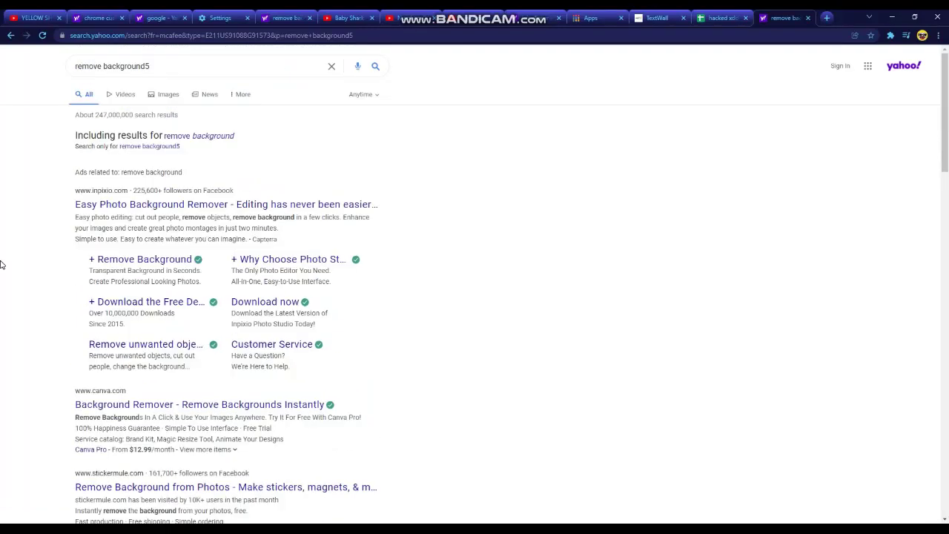
# Step: View the inPixio Remove Background result, then return to the Yahoo results
pyautogui.click(85, 205)
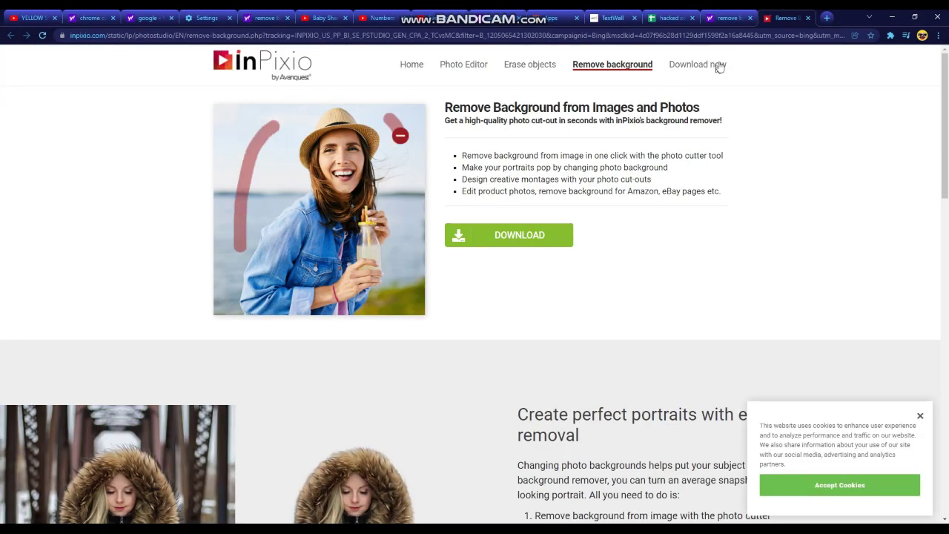
pyautogui.click(726, 18)
pyautogui.scroll(-2, 312, 401)
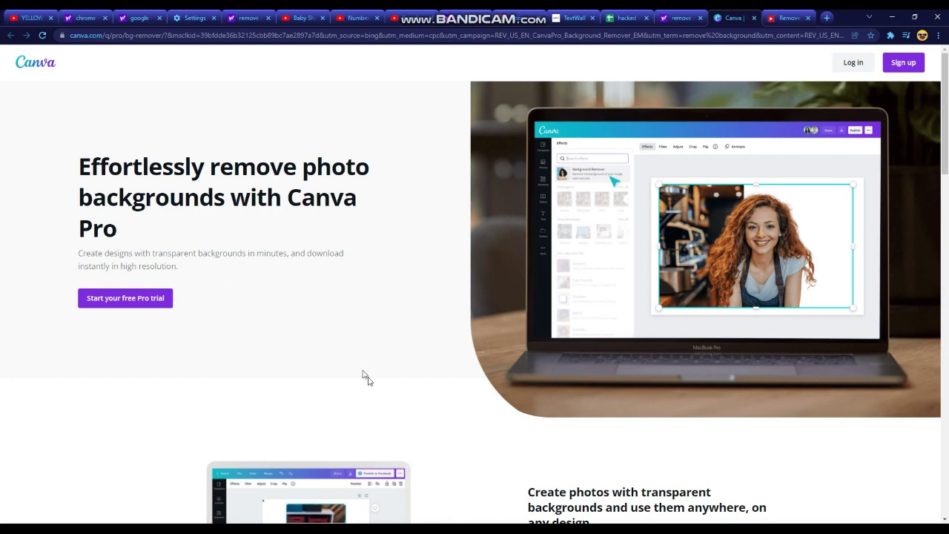
# Step: Download the background-free Absolute Clan image from remove.bg and return to Filmora9
pyautogui.click(680, 18)
pyautogui.scroll(-2, 208, 96)
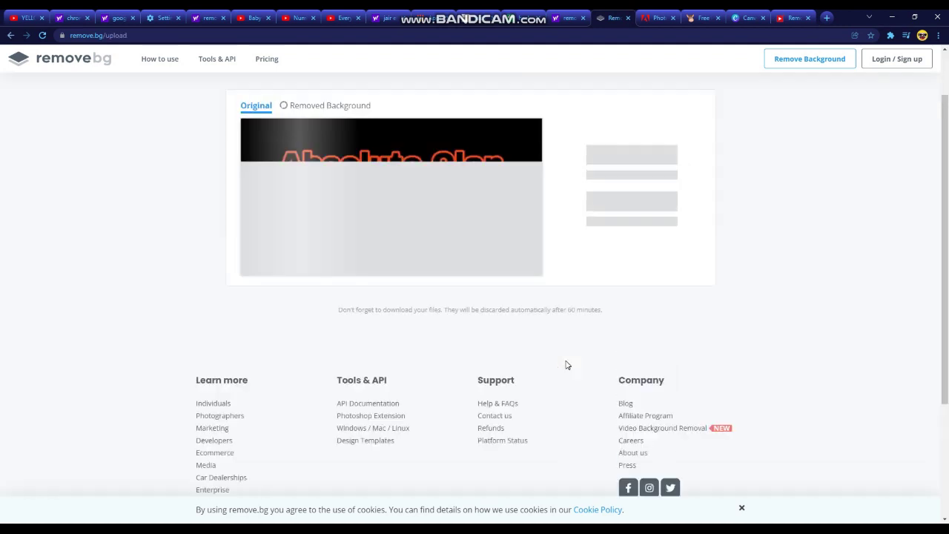
pyautogui.click(627, 153)
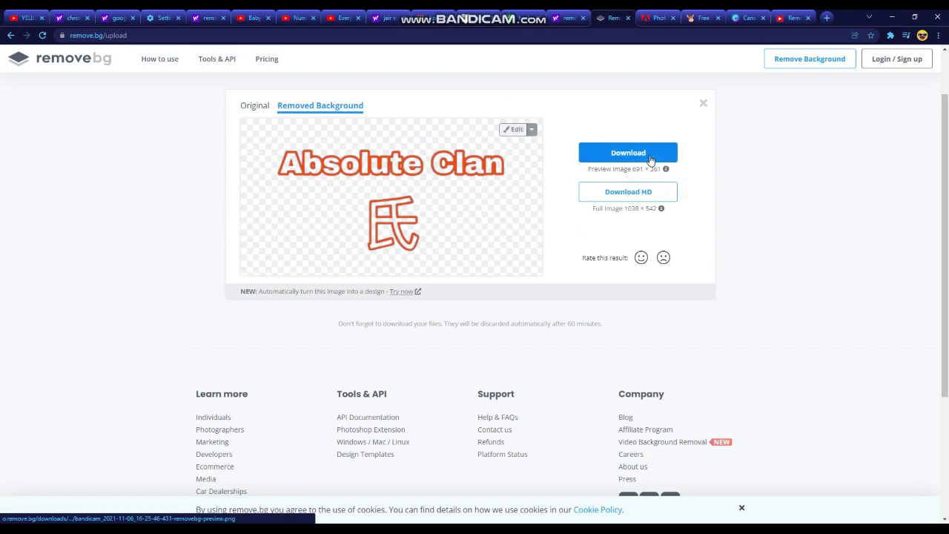
pyautogui.hotkey('alt', 'Tab')
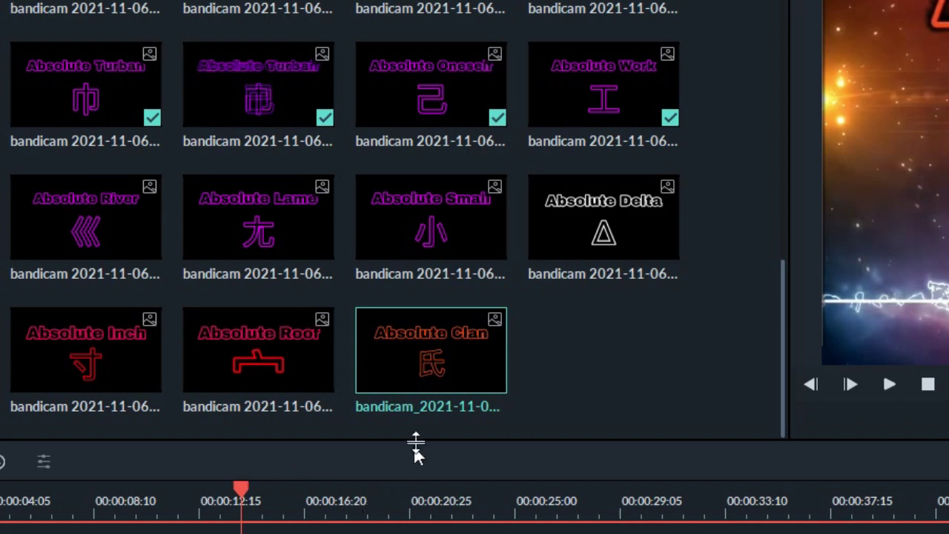
# Step: Preview the Absolute Clan image, then stretch its track-2 clip into the purple bubble footage
pyautogui.doubleClick(431, 349)
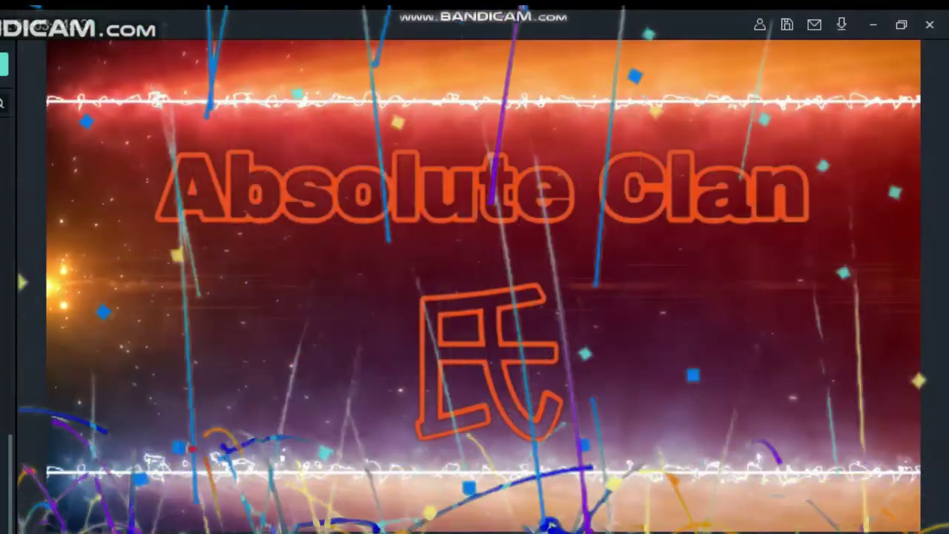
pyautogui.press('Escape')
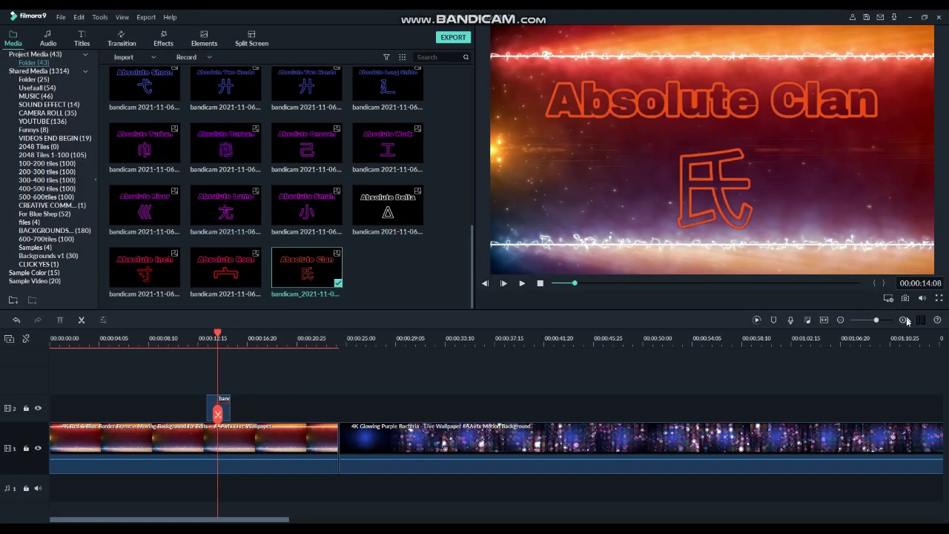
pyautogui.click(882, 319)
pyautogui.moveTo(881, 319); pyautogui.dragTo(875, 319)
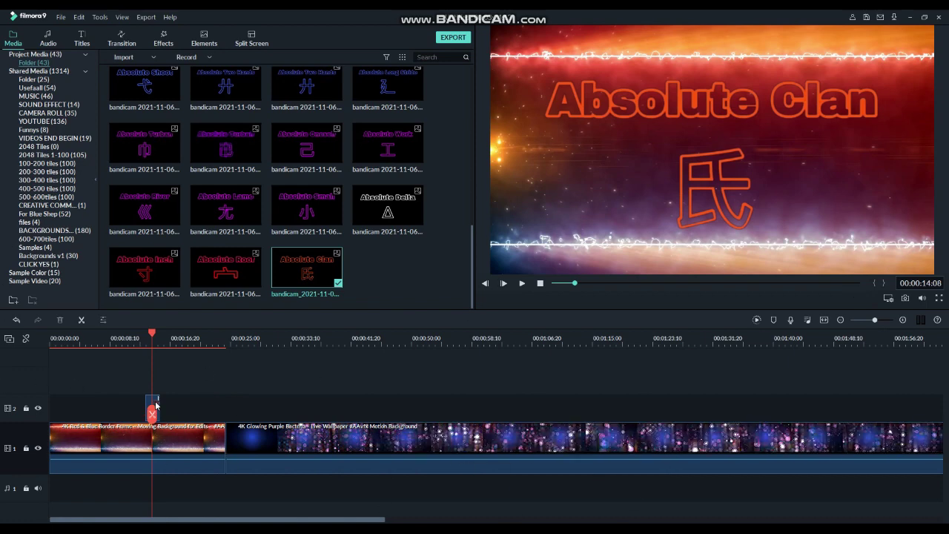
pyautogui.moveTo(156, 406); pyautogui.dragTo(711, 406)
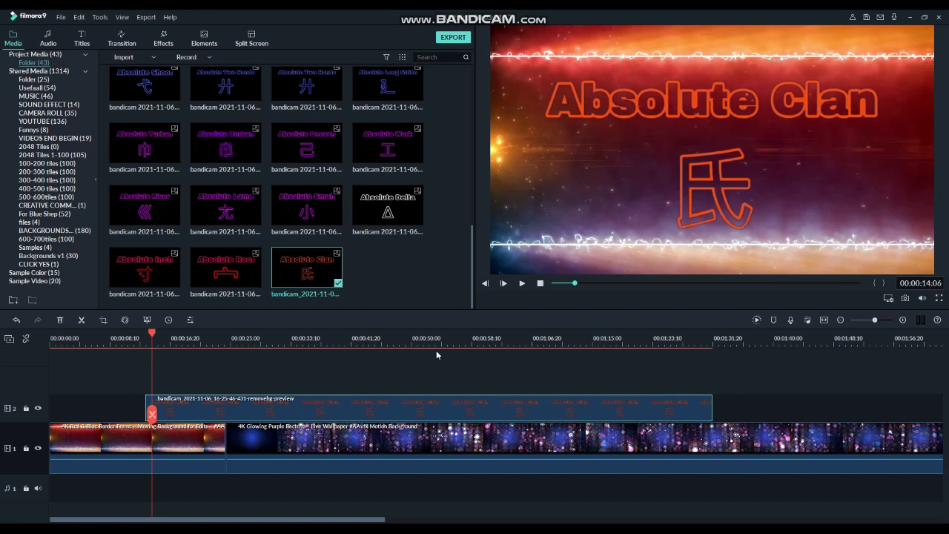
pyautogui.moveTo(436, 338); pyautogui.dragTo(263, 338)
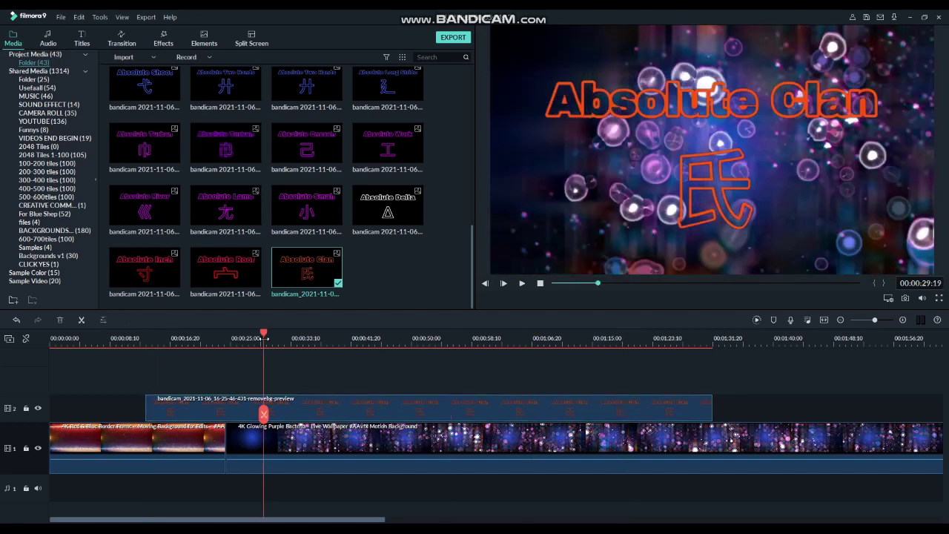